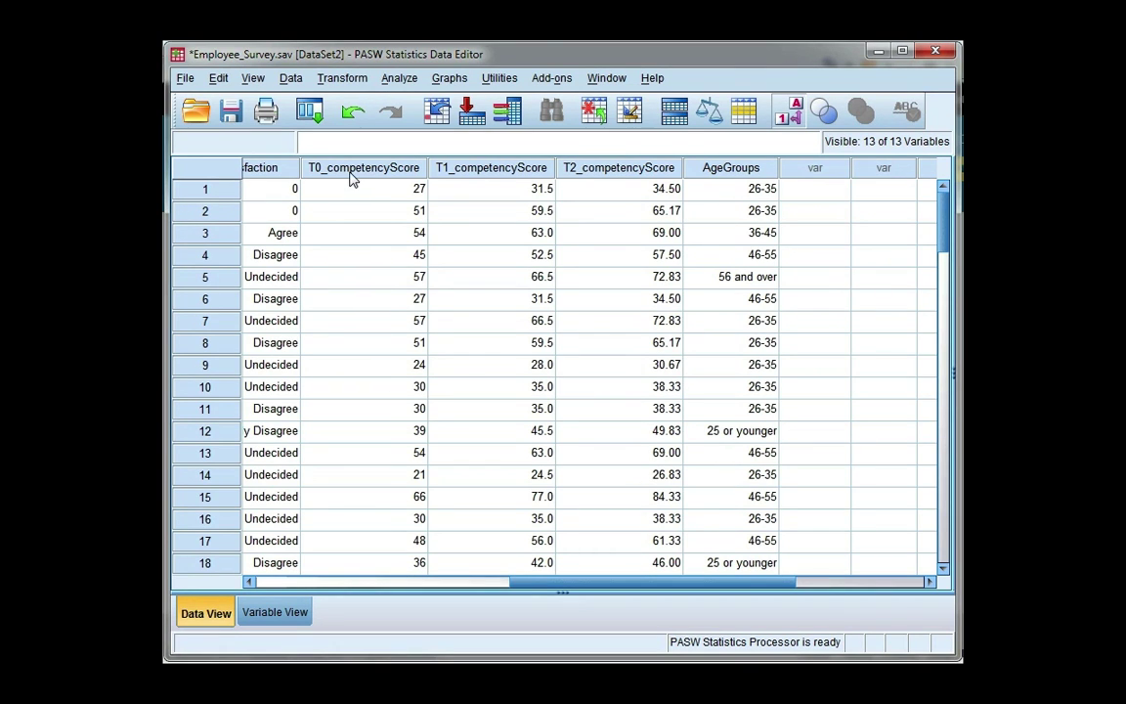
Step: Reset the Chart Builder, clearing the old line chart, and place a clustered bar chart in the preview
mouse_move(372, 173)
mouse_move(768, 173)
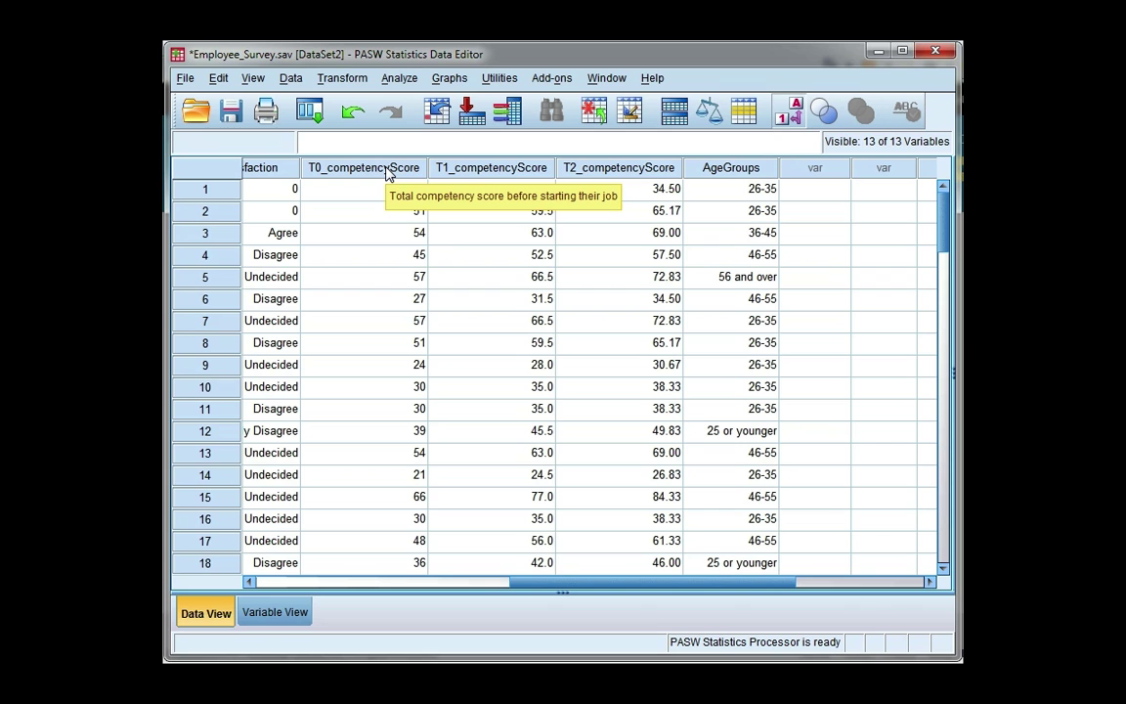
left_click(463, 82)
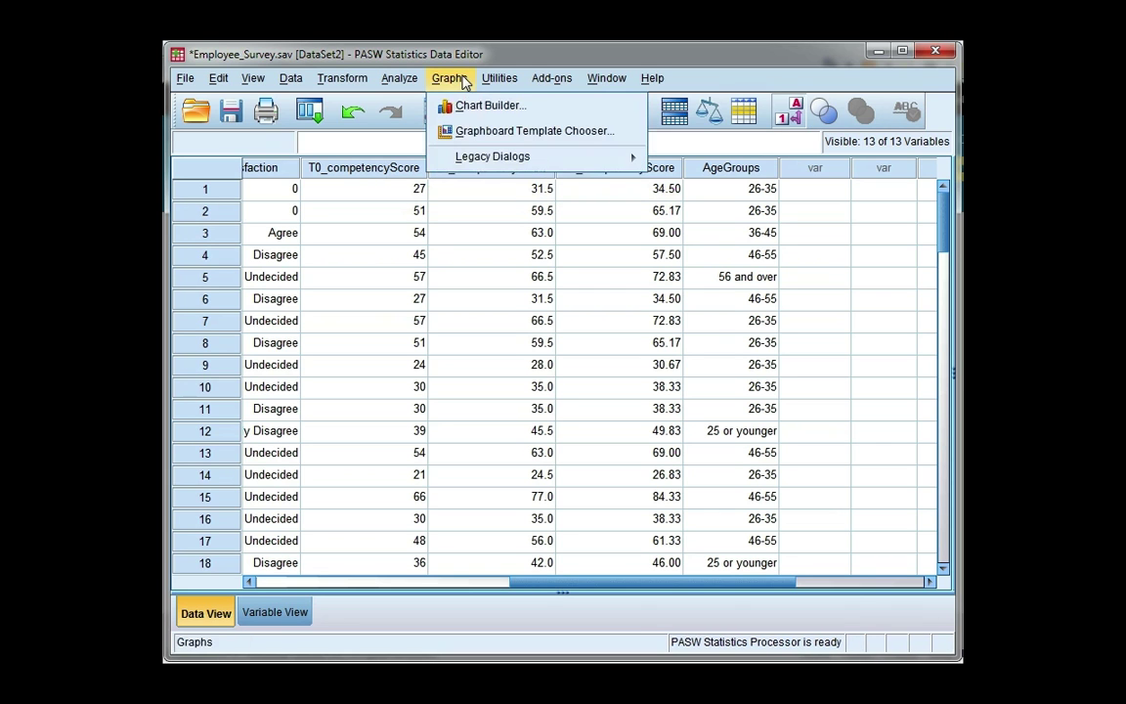
left_click(459, 105)
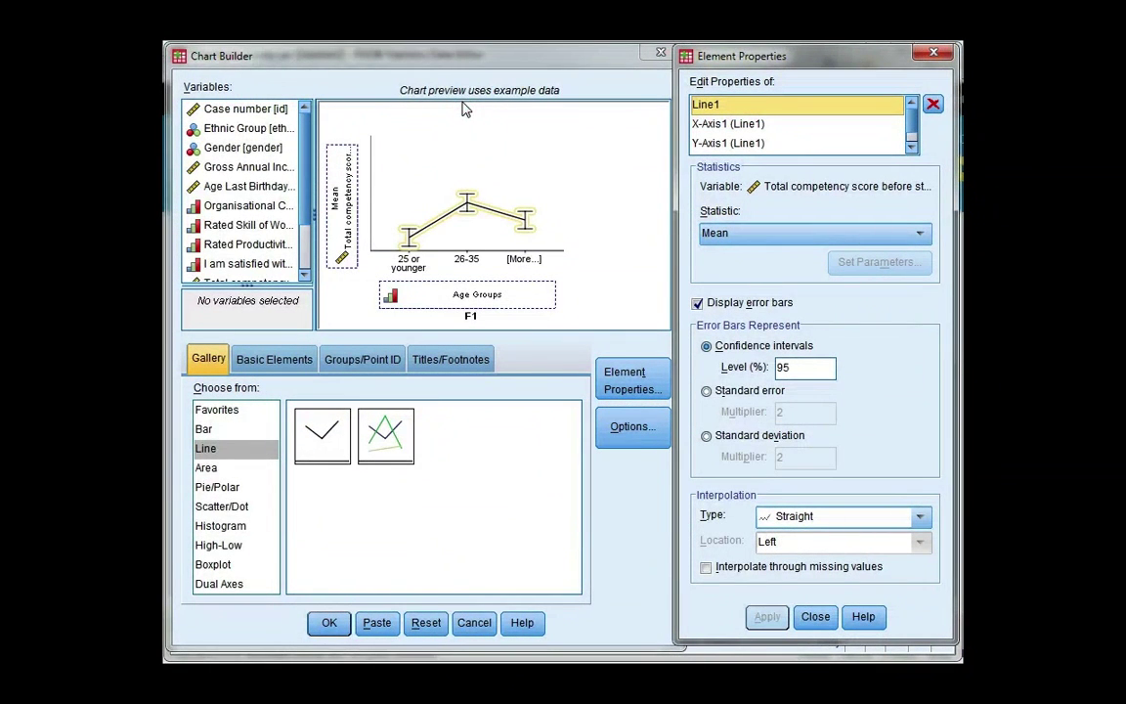
left_click(426, 623)
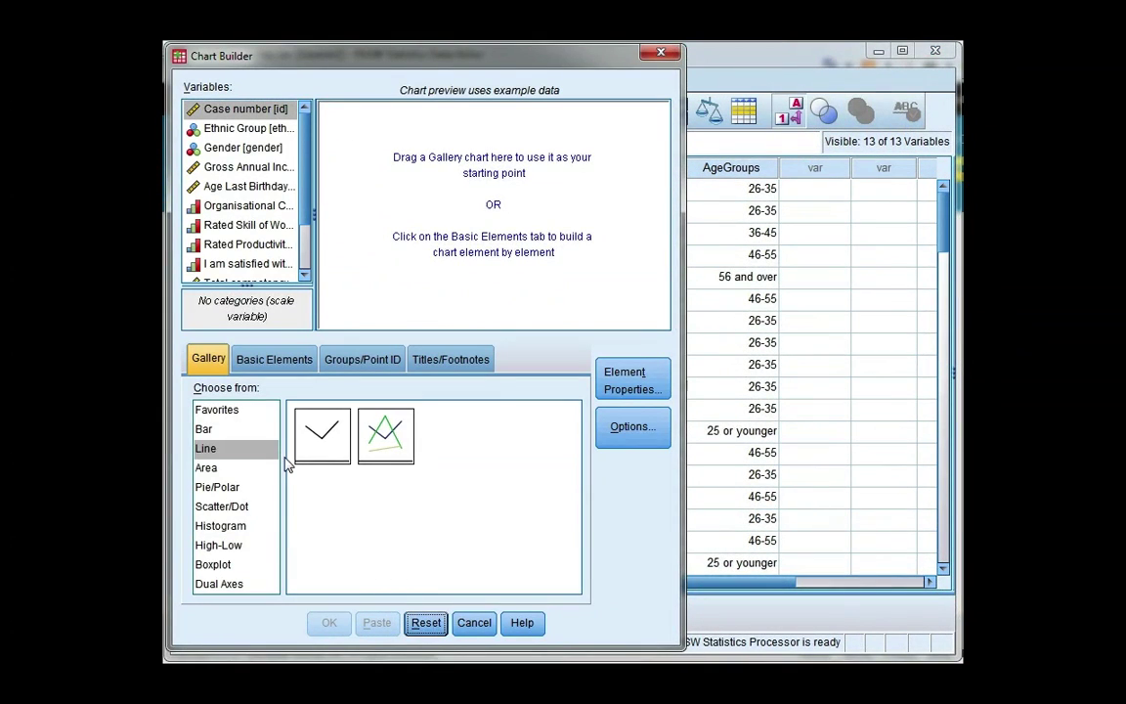
left_click(233, 433)
left_click_drag(305, 422, 482, 195)
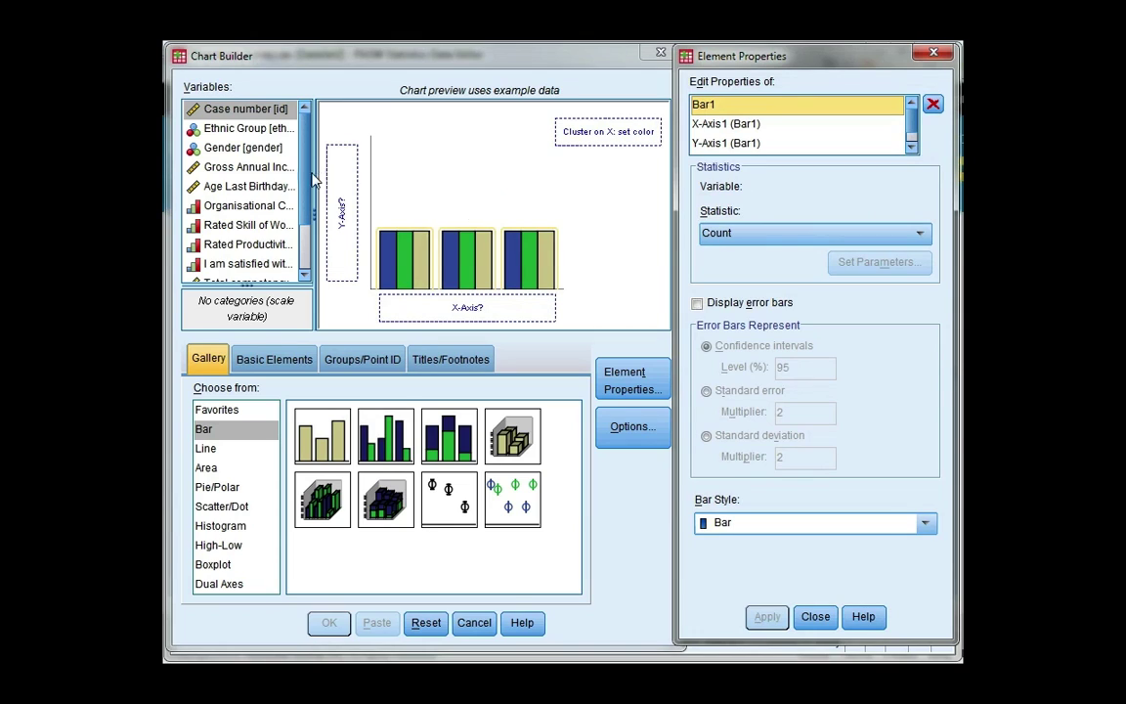
Step: Cluster the bars by Gender
left_click(263, 148)
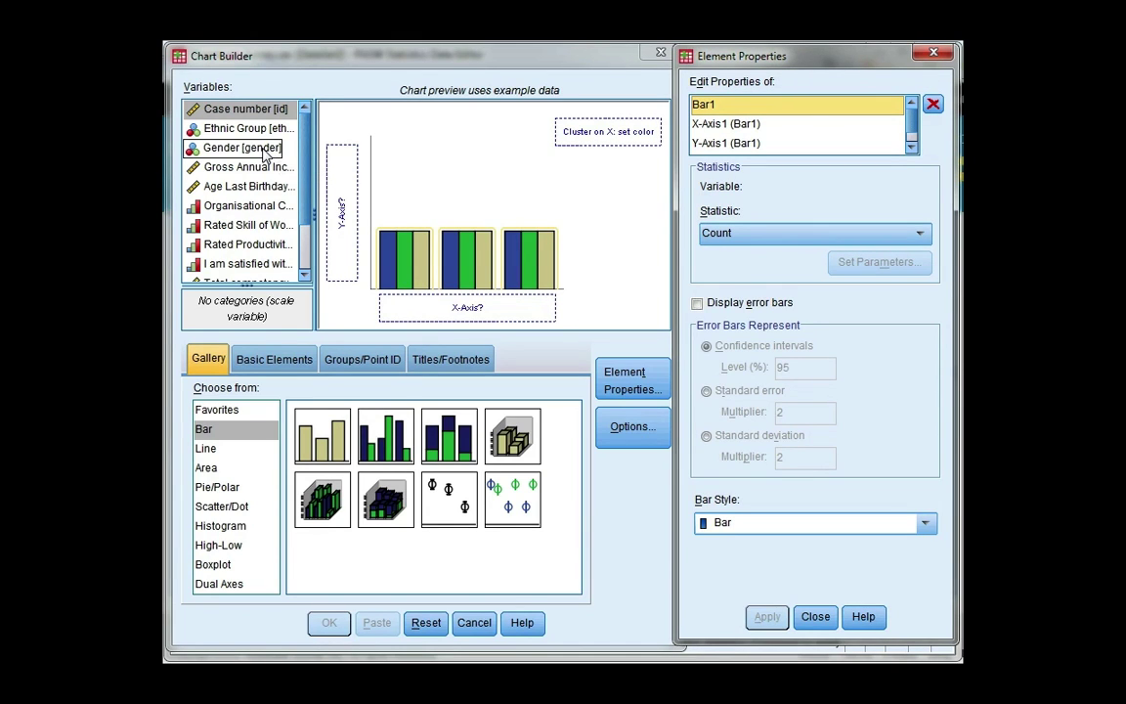
left_click_drag(263, 150, 599, 137)
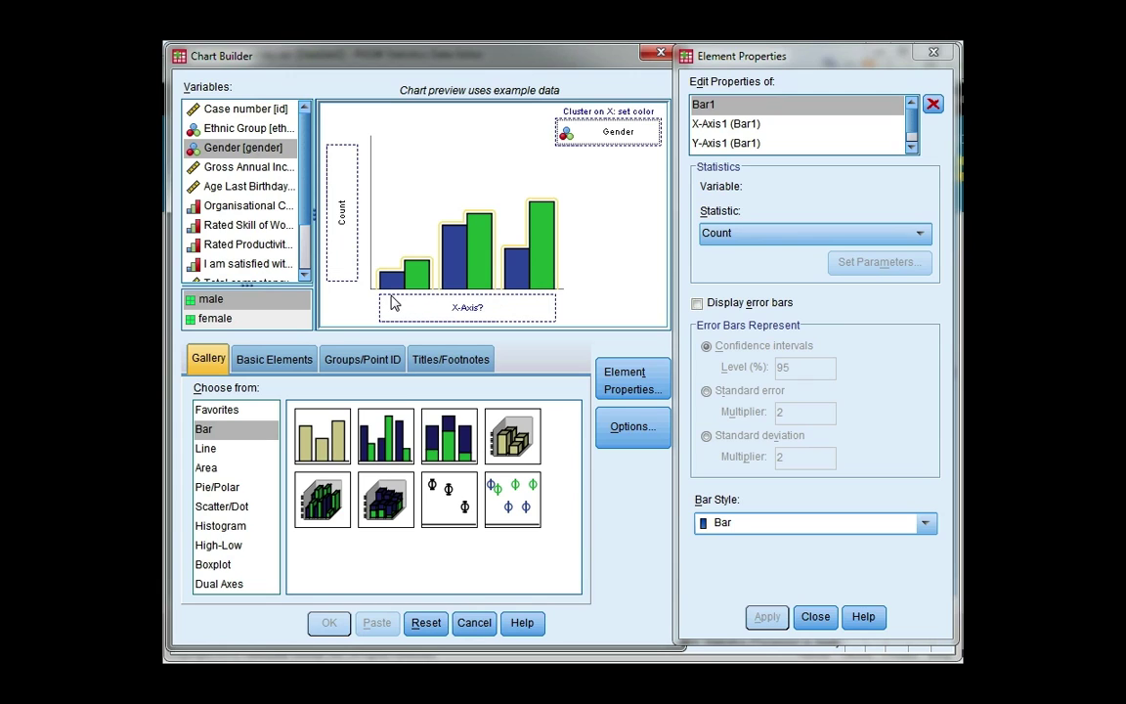
scroll(270, 161, "down", 2)
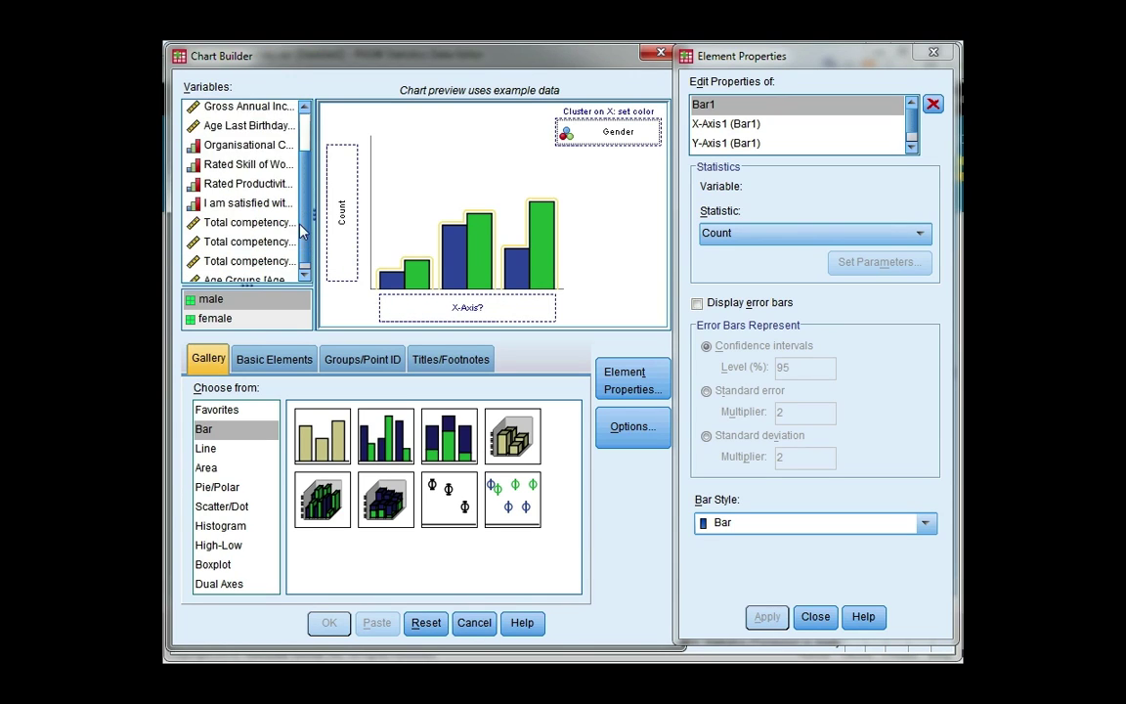
Step: Set Age Groups to ordinal on the x-axis and mean total competency score on the y-axis
left_click(222, 271)
right_click(221, 270)
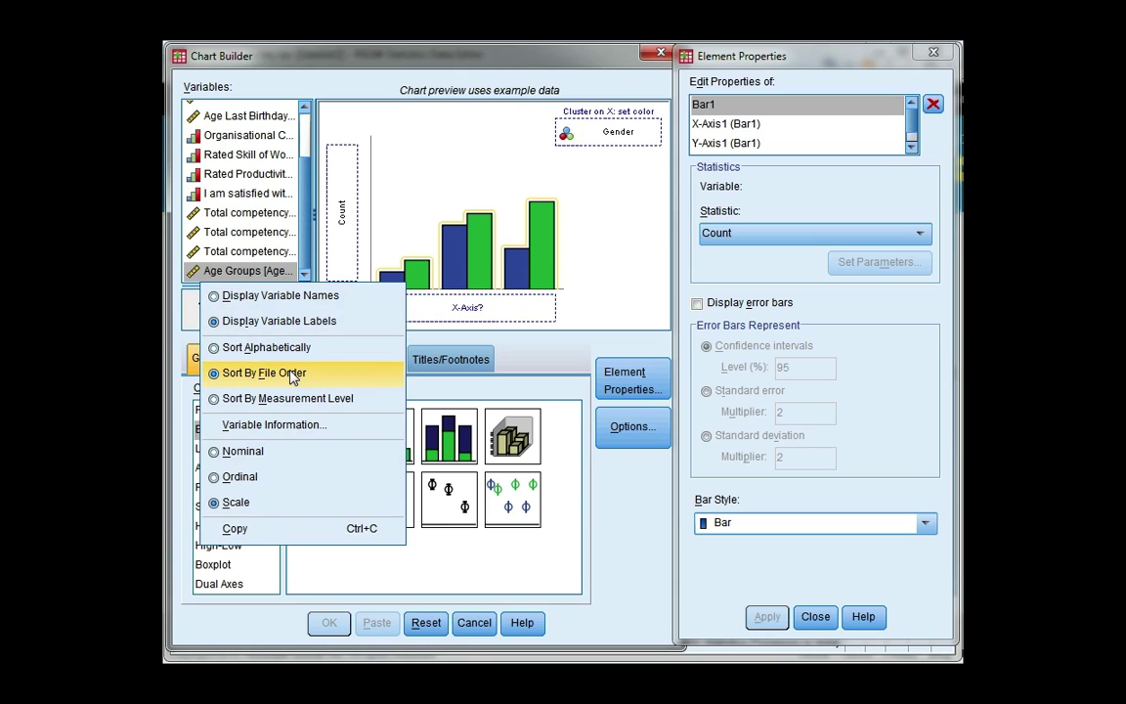
left_click(247, 477)
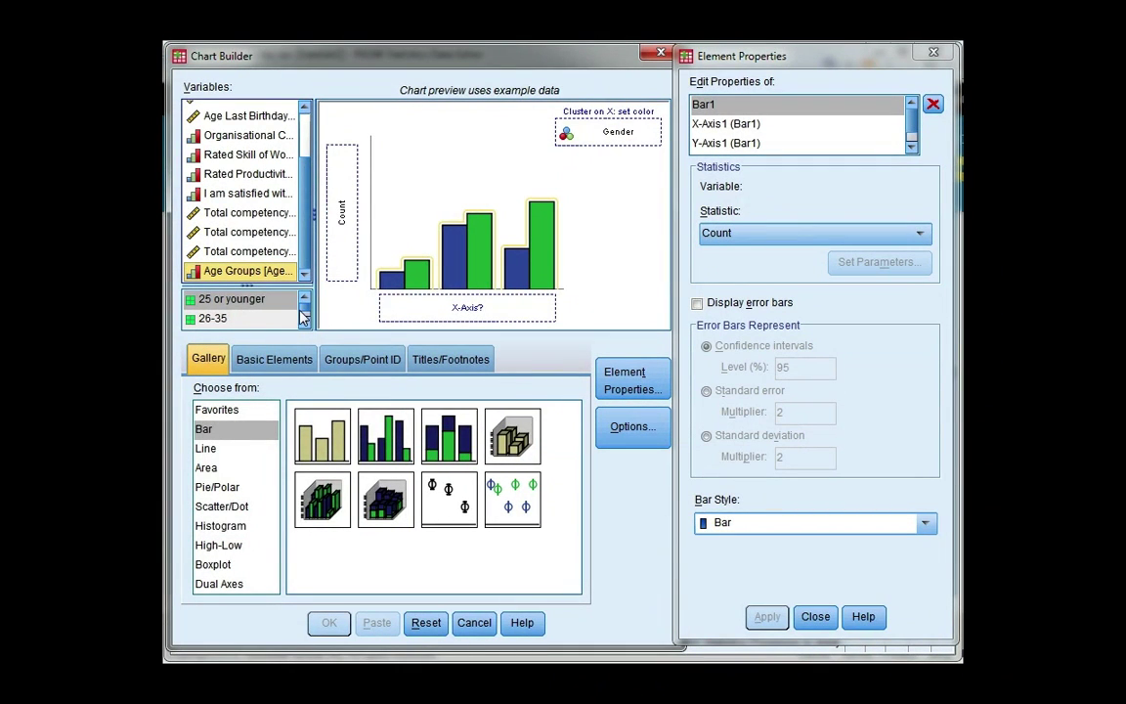
left_click_drag(250, 264, 426, 308)
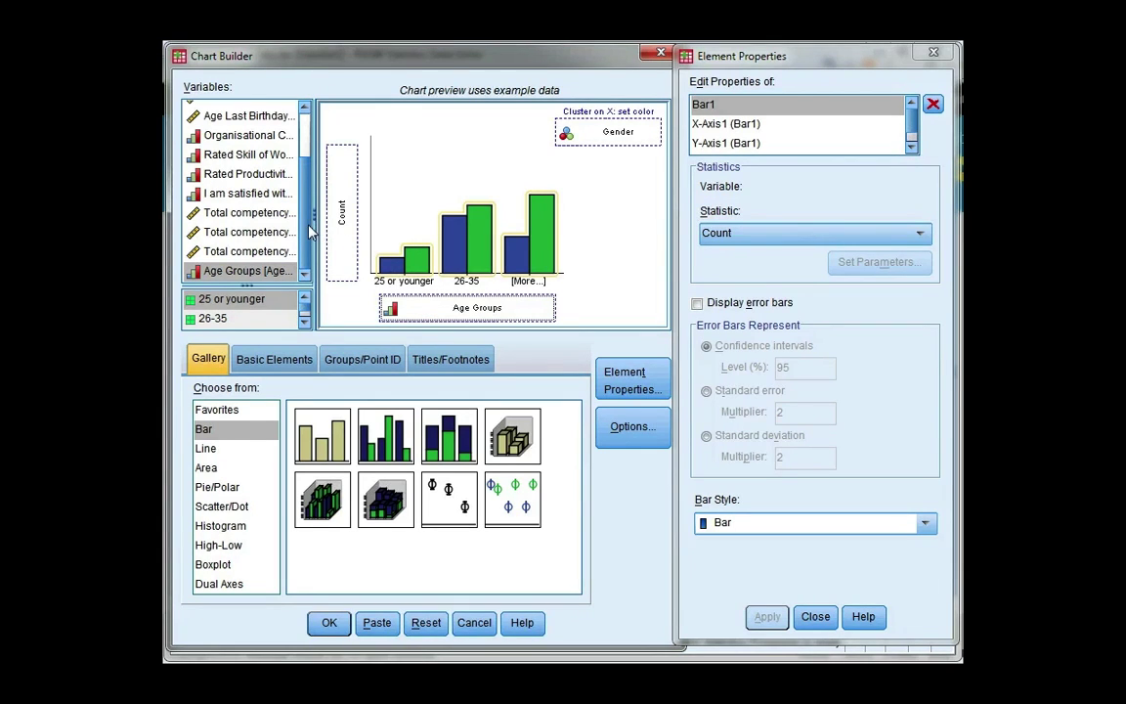
left_click(262, 214)
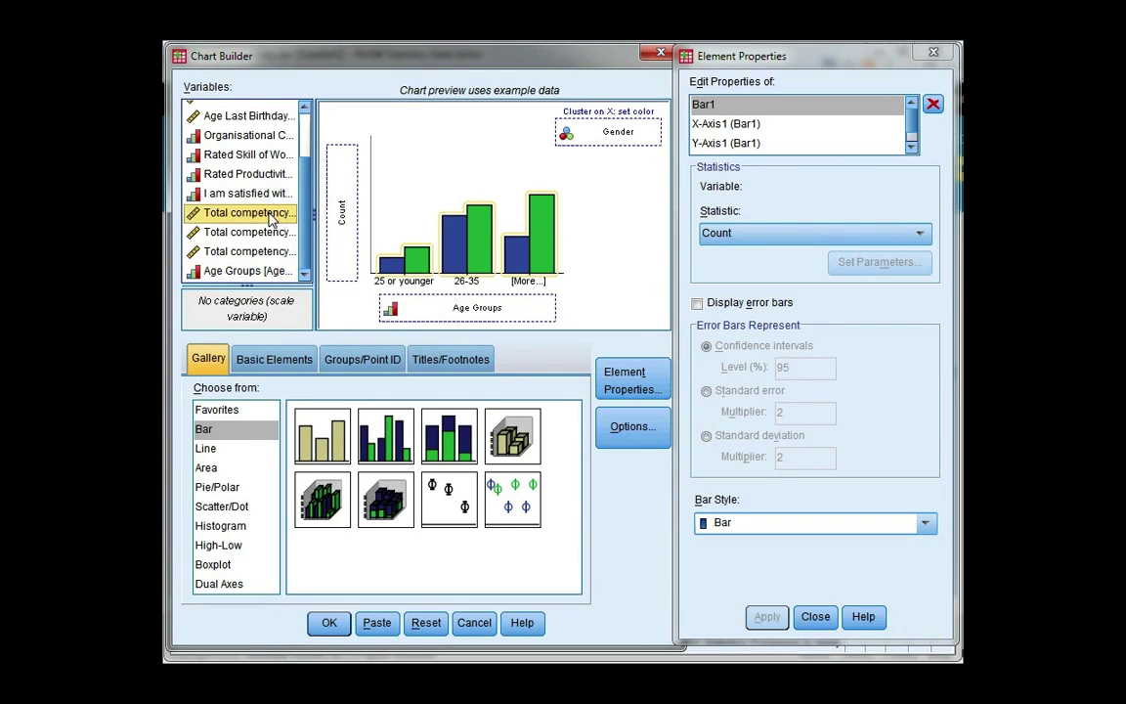
left_click_drag(264, 220, 344, 207)
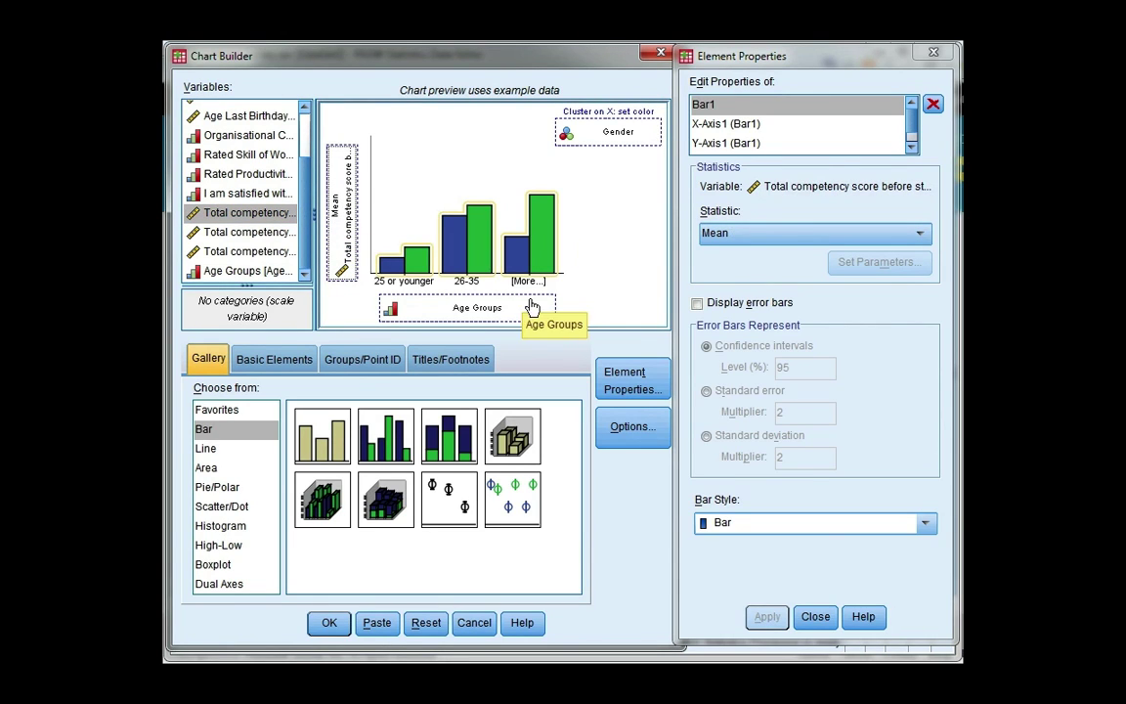
Step: Display 95% confidence-interval error bars on the bars and apply the change
left_click(697, 304)
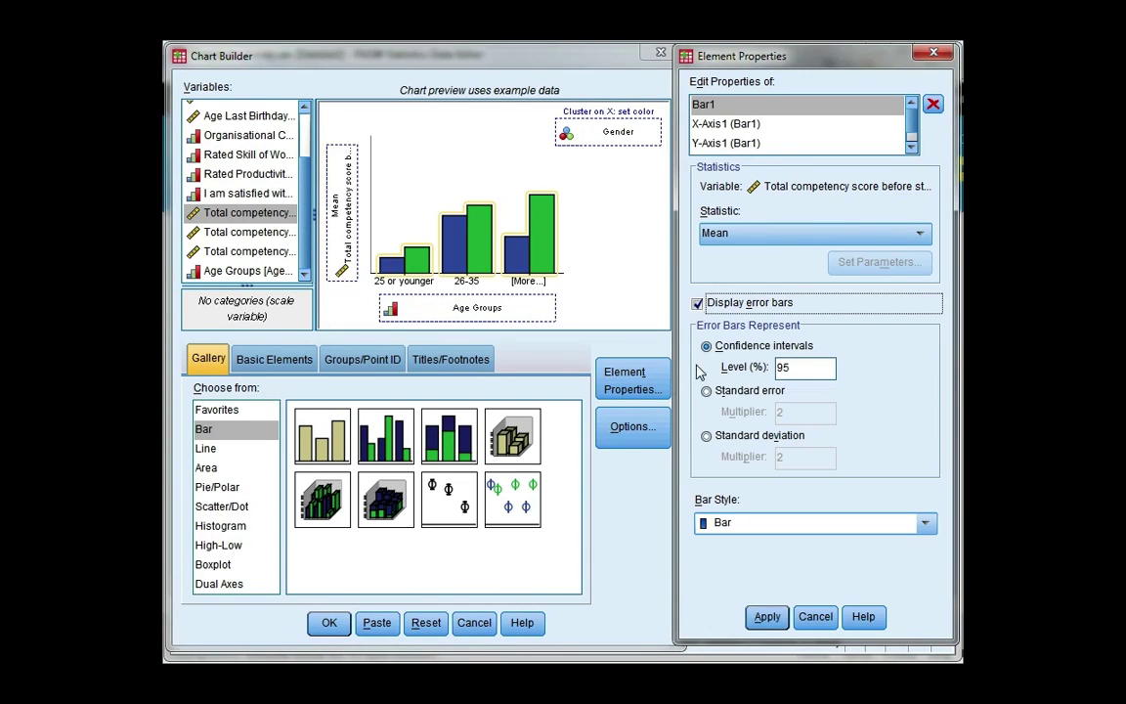
left_click(767, 617)
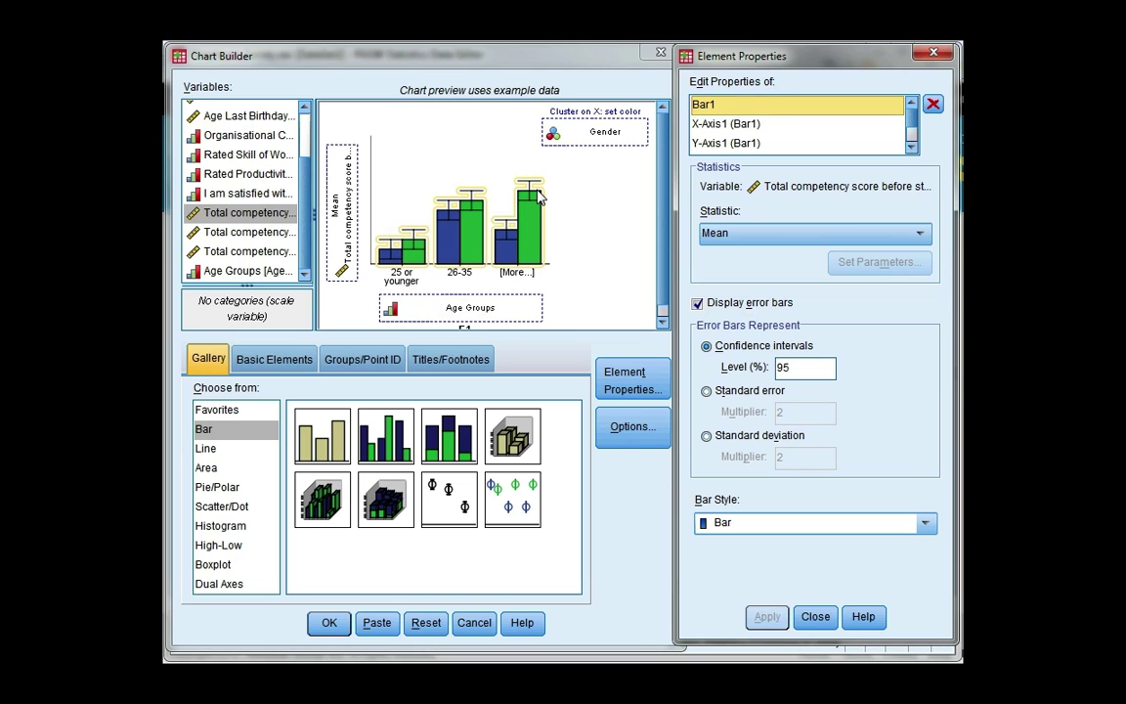
Step: Generate the clustered bar chart and review it and its warning in the Viewer
left_click(330, 625)
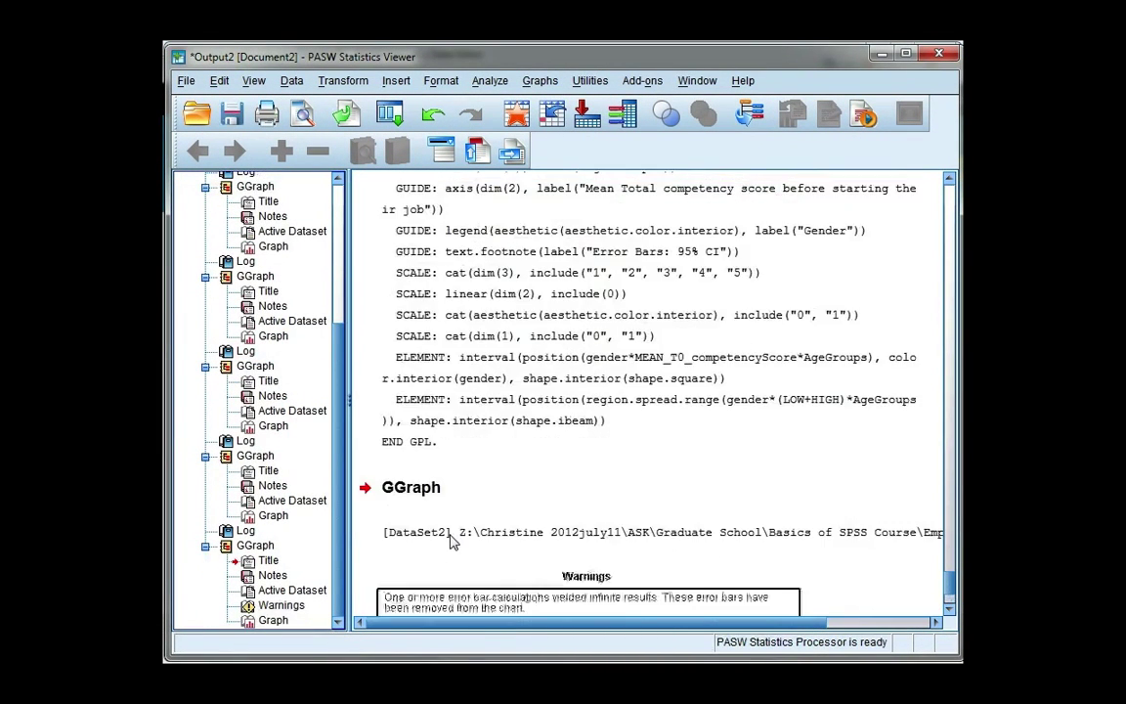
scroll(452, 542, "down", 5)
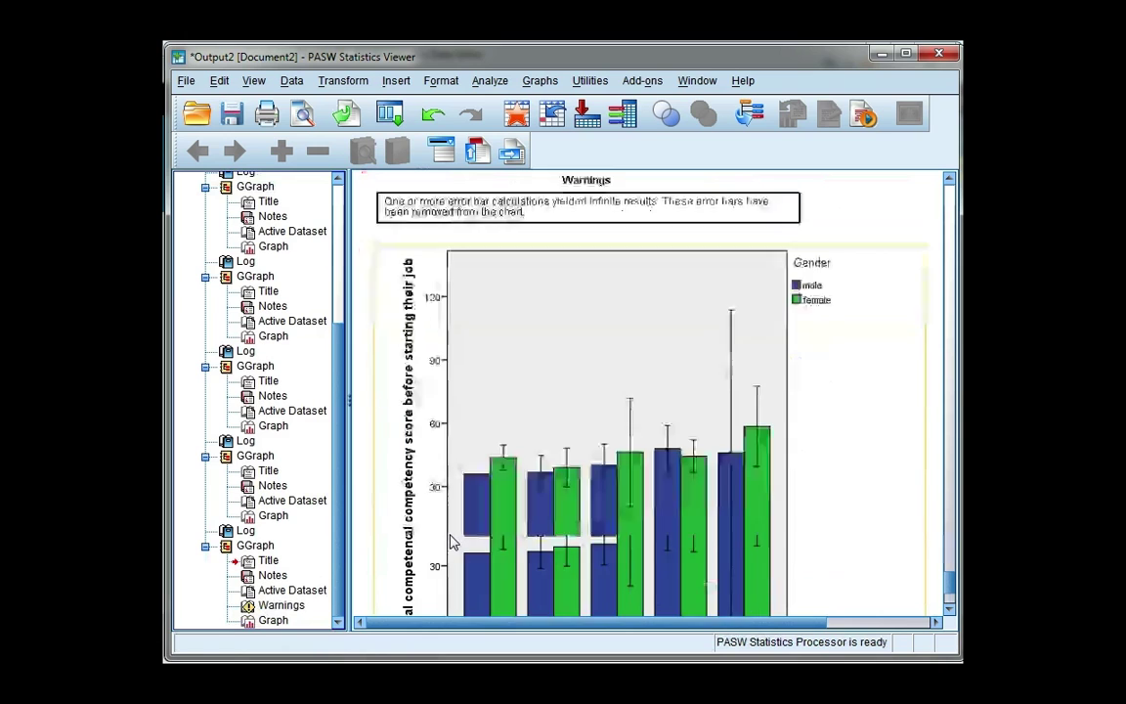
scroll(452, 543, "up", 3)
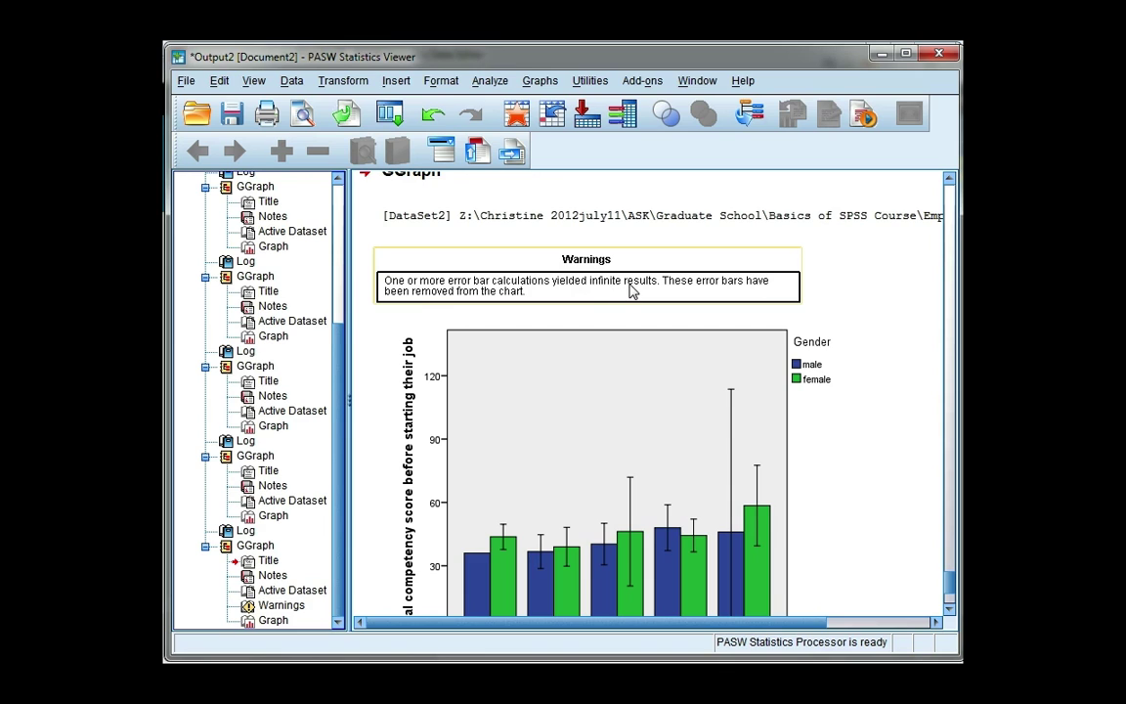
scroll(631, 291, "down", 3)
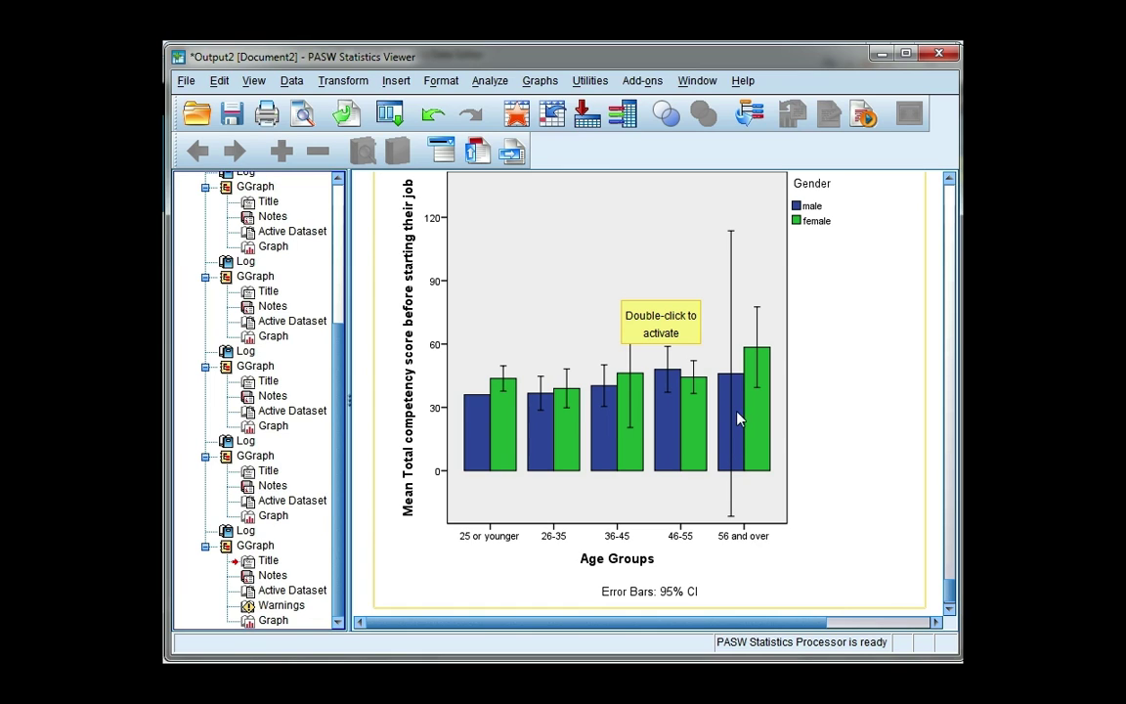
scroll(738, 431, "up", 1)
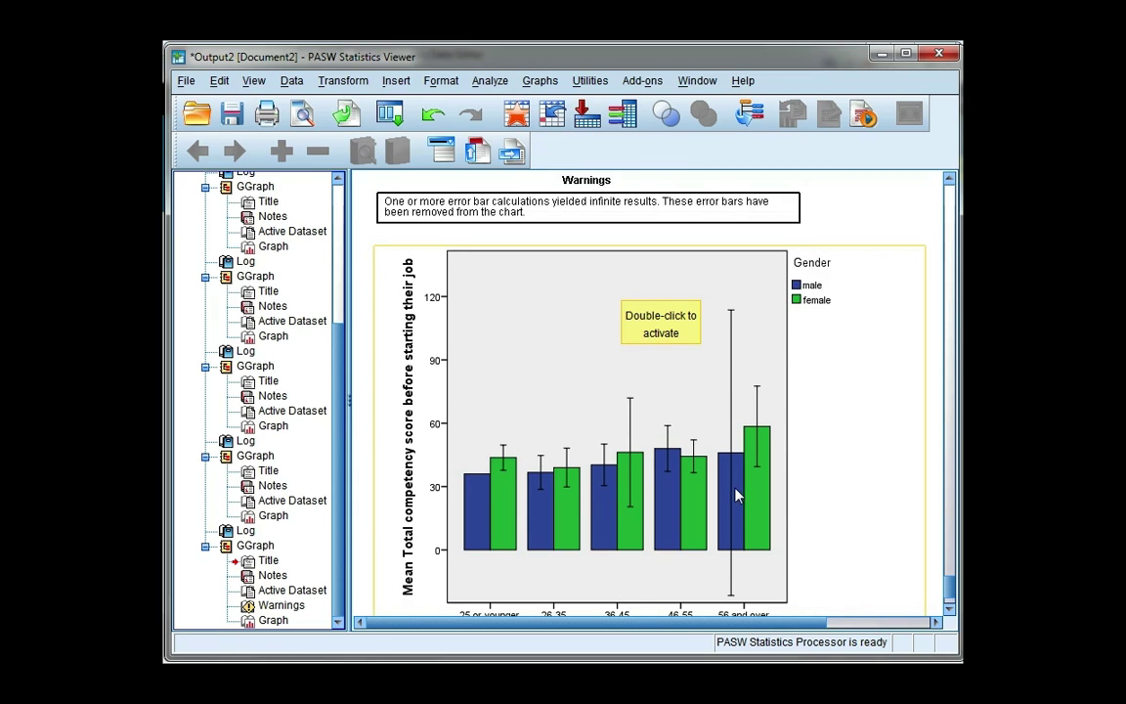
scroll(738, 496, "down", 1)
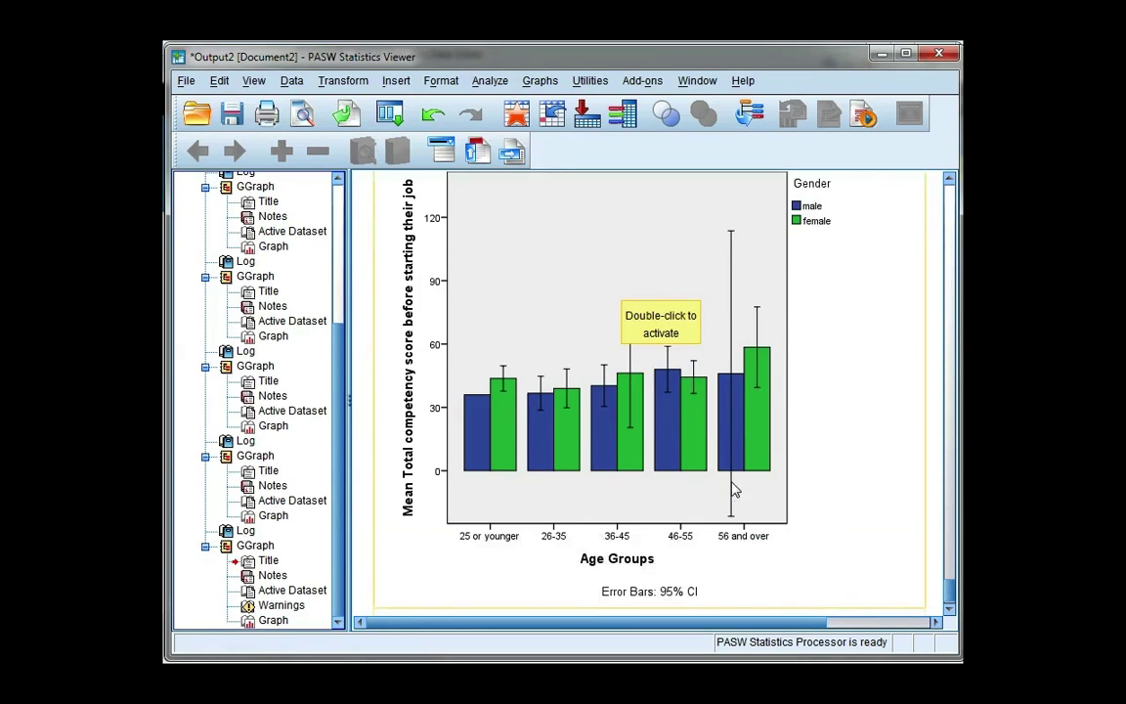
Step: Reset the Chart Builder and set up a multiple-line chart with lines coloured by Gender
left_click(540, 82)
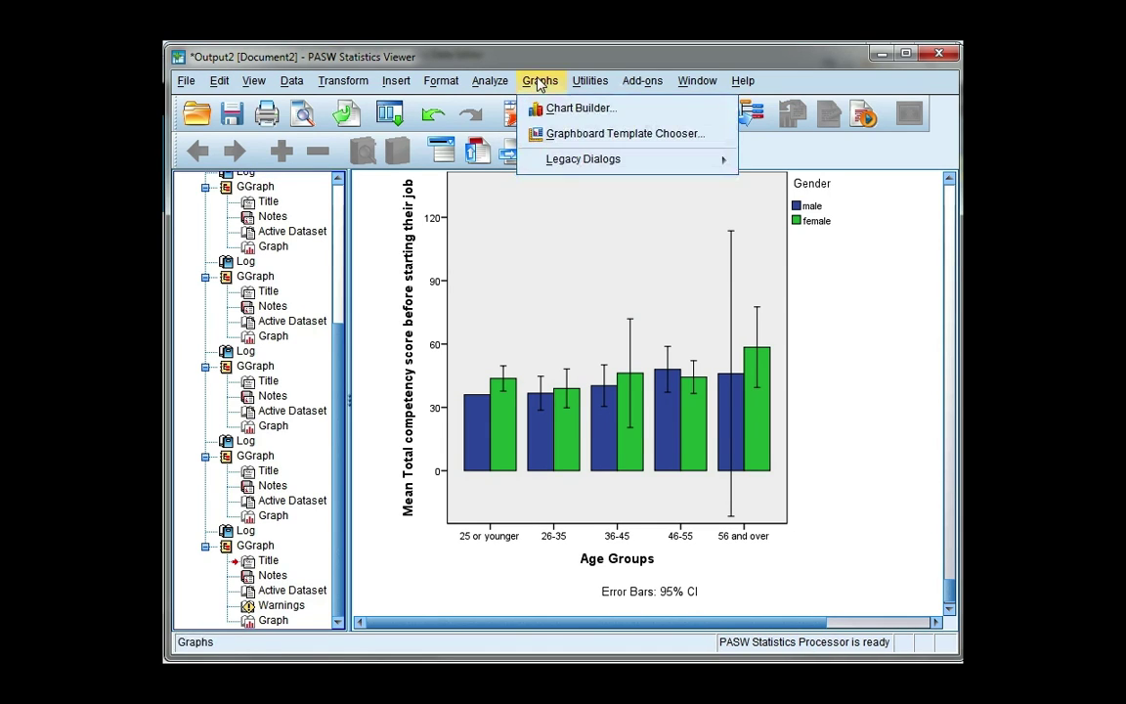
left_click(542, 109)
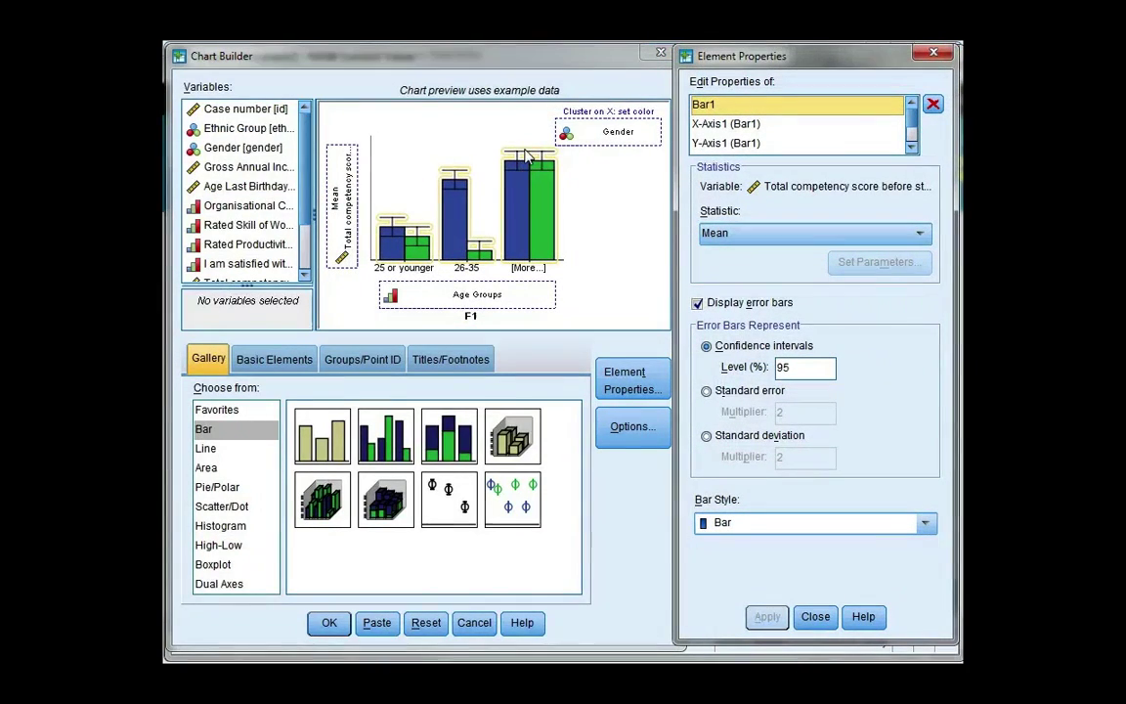
left_click(432, 626)
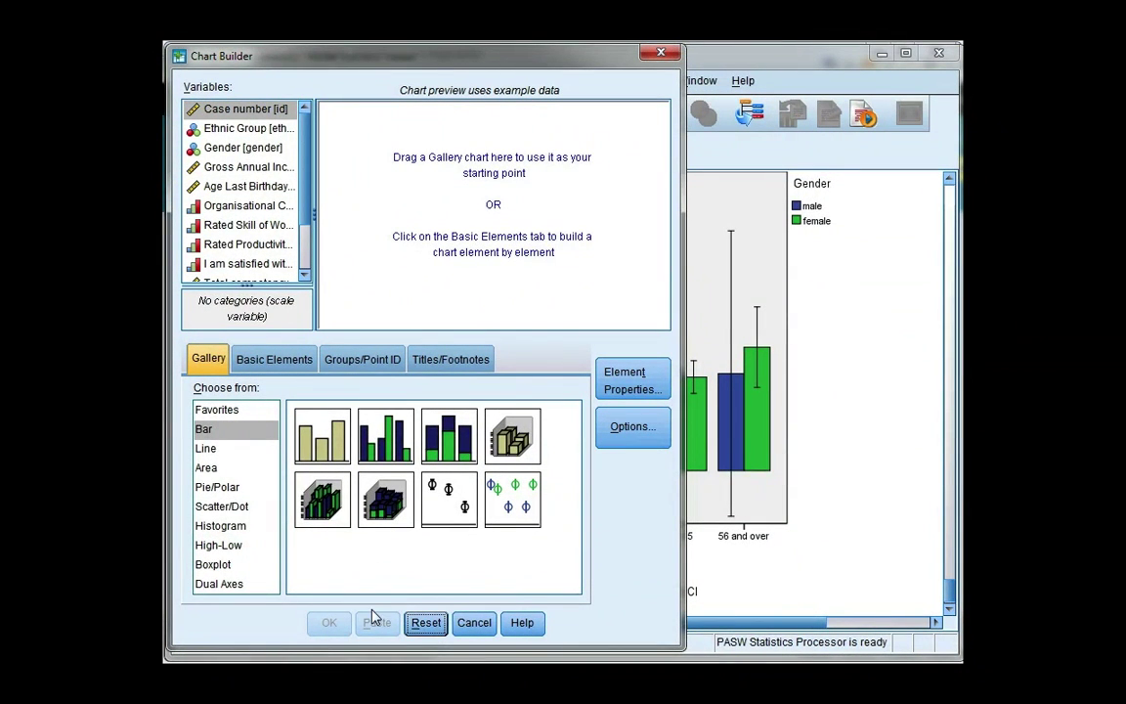
left_click(249, 448)
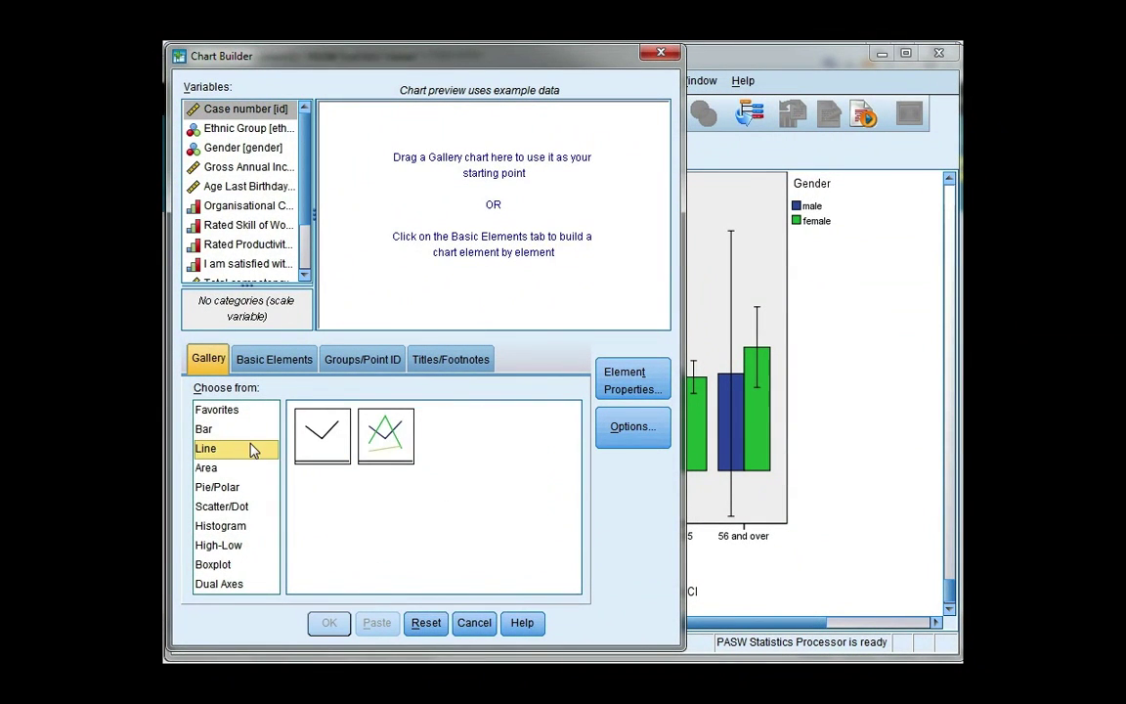
left_click(395, 443)
left_click_drag(395, 442, 475, 204)
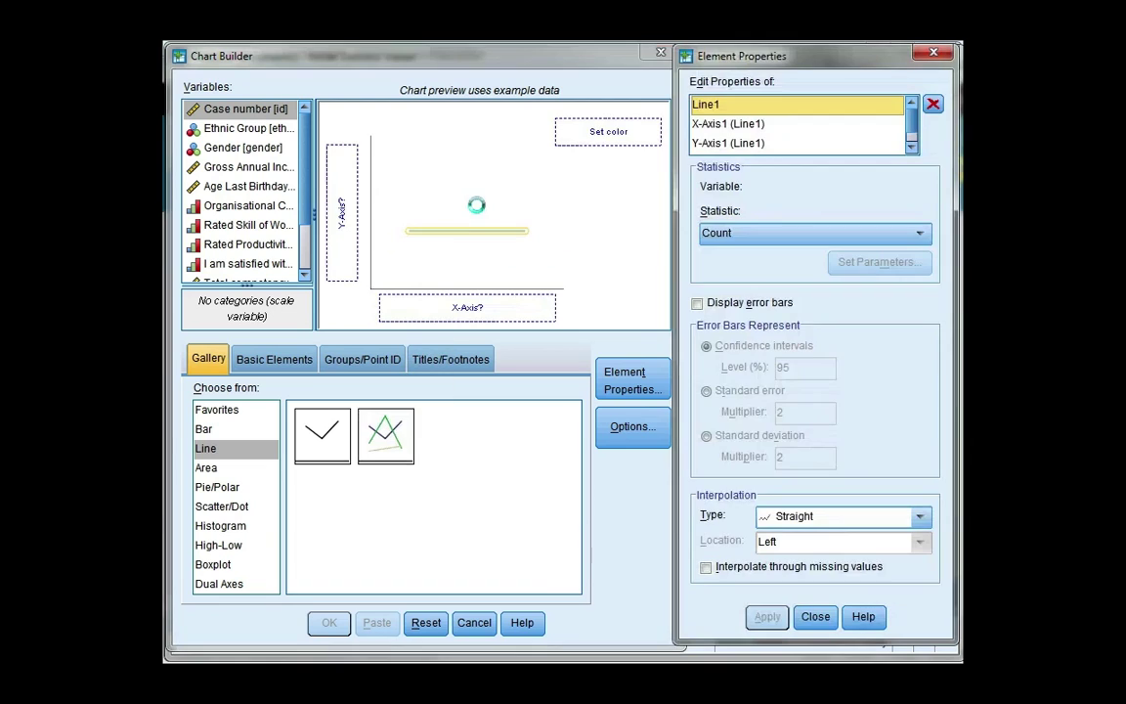
left_click_drag(243, 147, 580, 121)
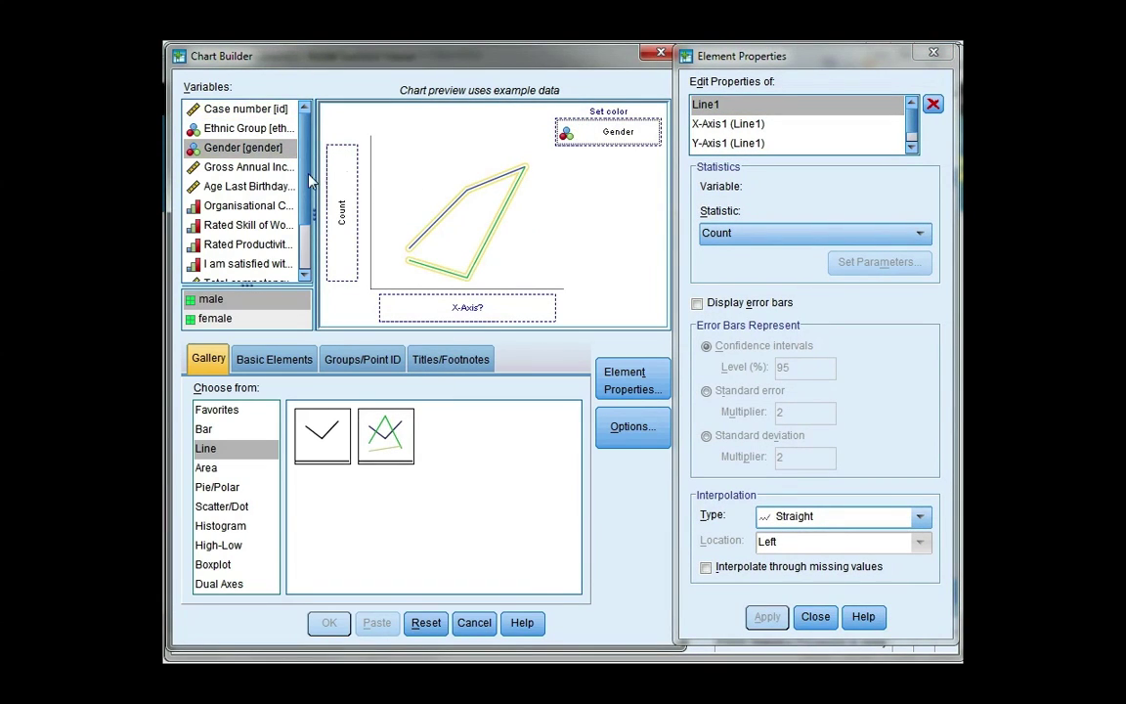
scroll(279, 195, "down", 2)
Step: Set Age Groups to ordinal on the x-axis and mean total competency score on the y-axis
left_click(245, 271)
right_click(195, 274)
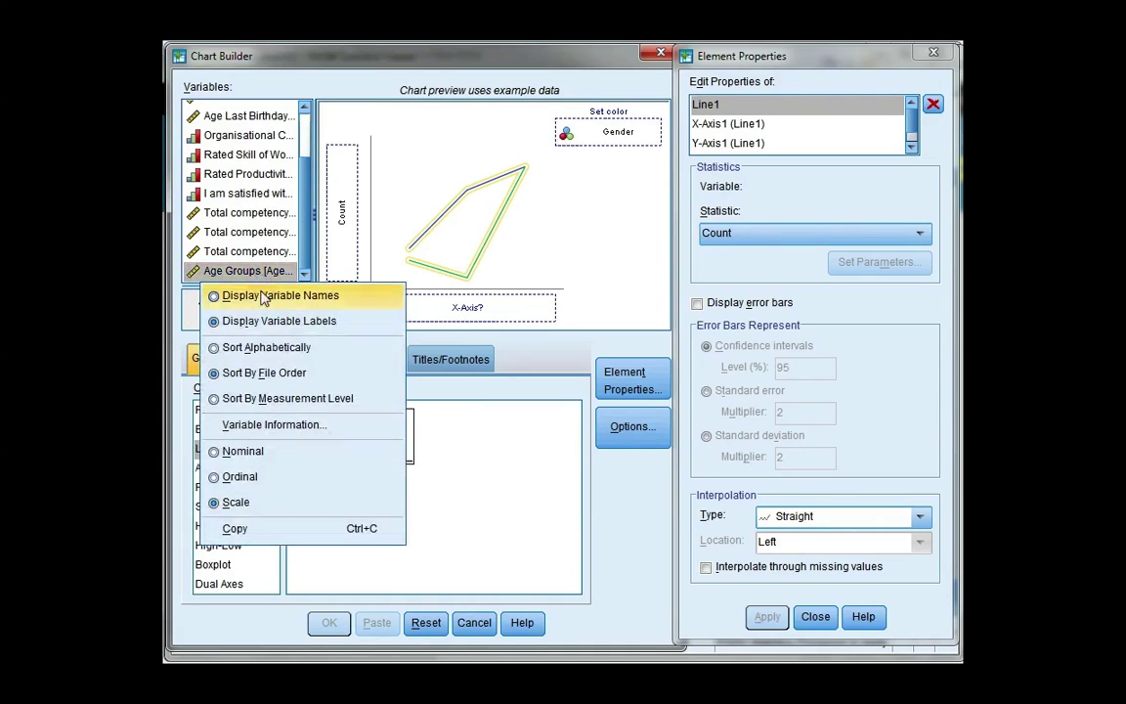
left_click(241, 479)
left_click_drag(233, 266, 440, 323)
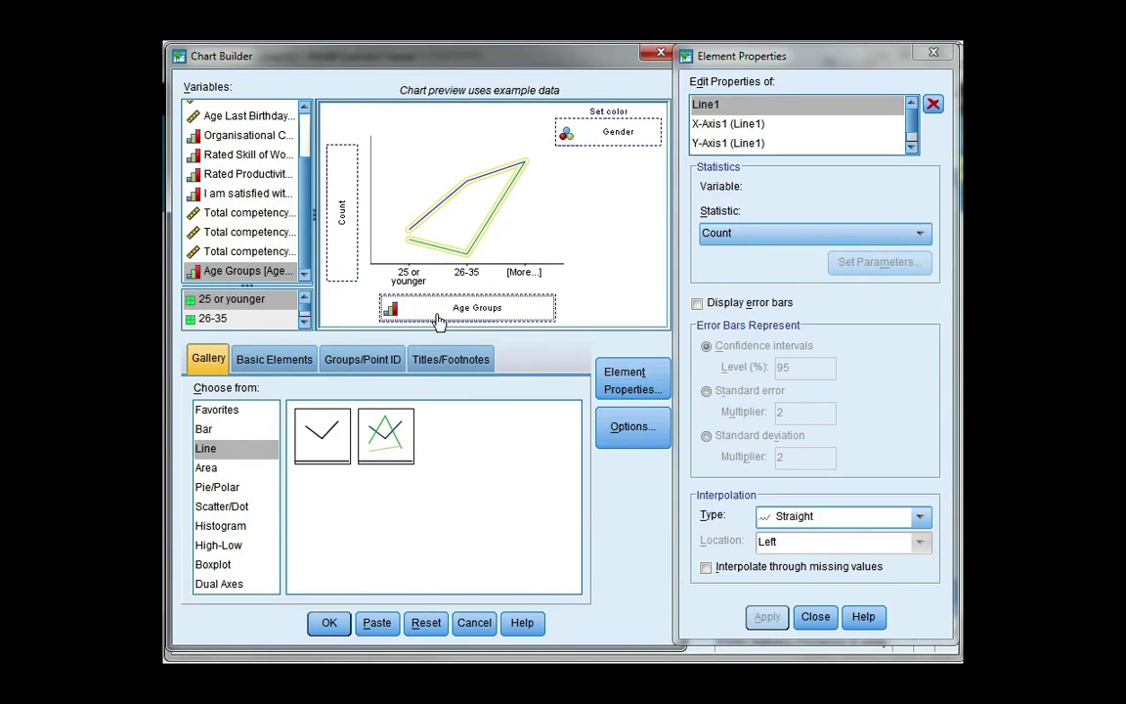
left_click(257, 216)
left_click_drag(260, 220, 340, 200)
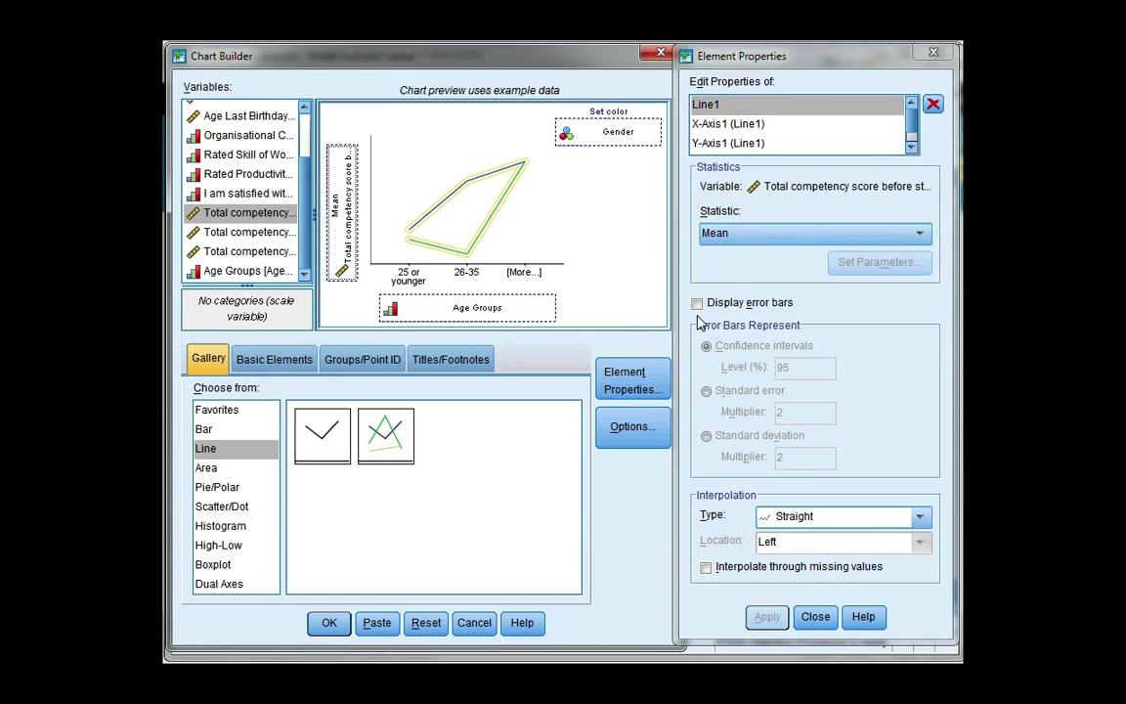
Step: Generate the gender-split line chart of mean competency by Age Groups in the Viewer
left_click(329, 622)
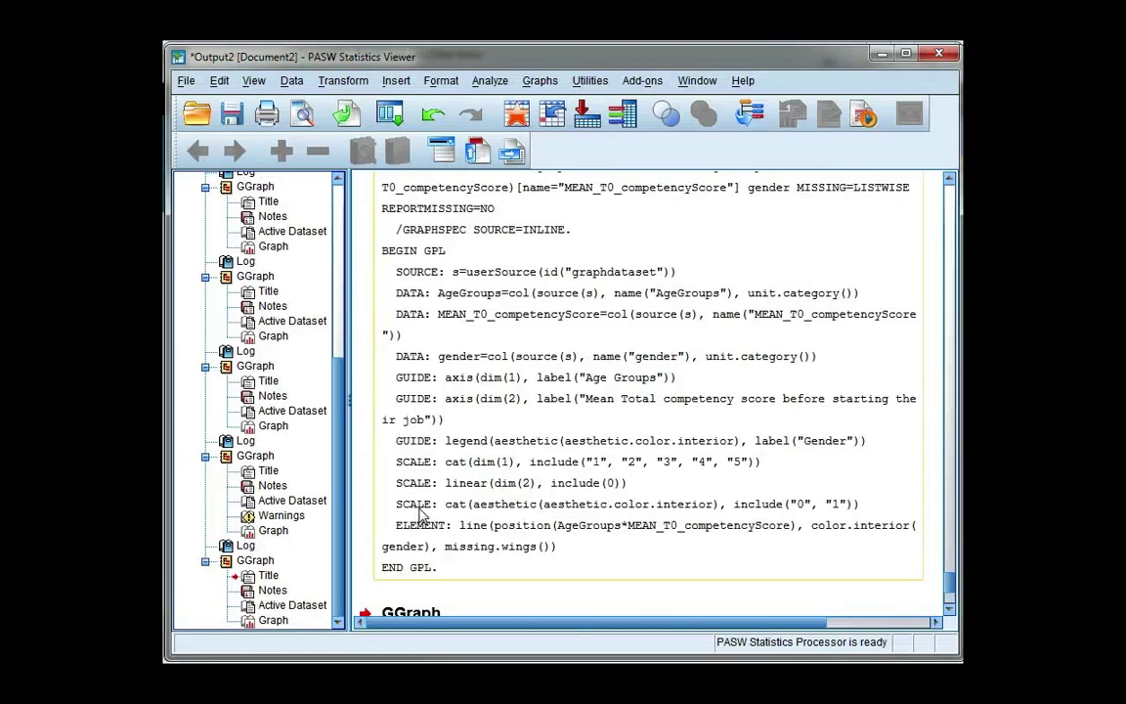